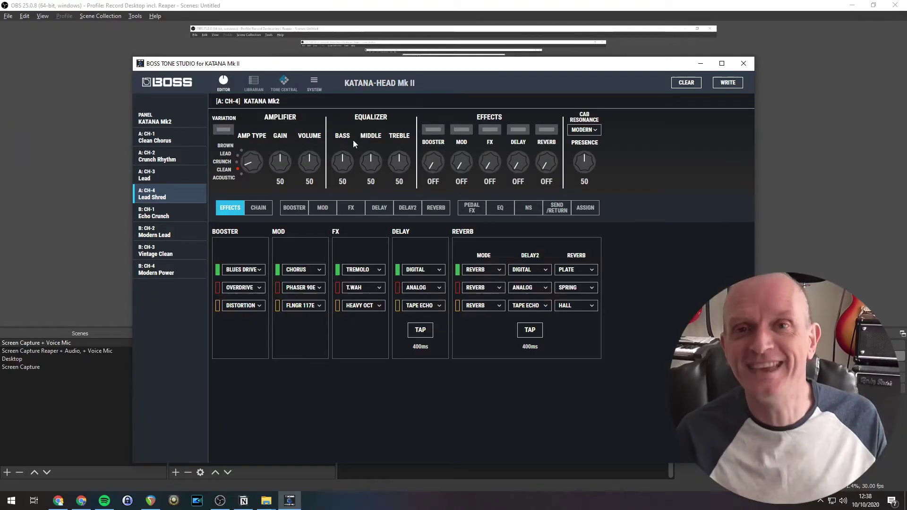
- In the librarian, load the amp's A: CH-1 Clean Chorus channel from the PANEL list
left_click(255, 87)
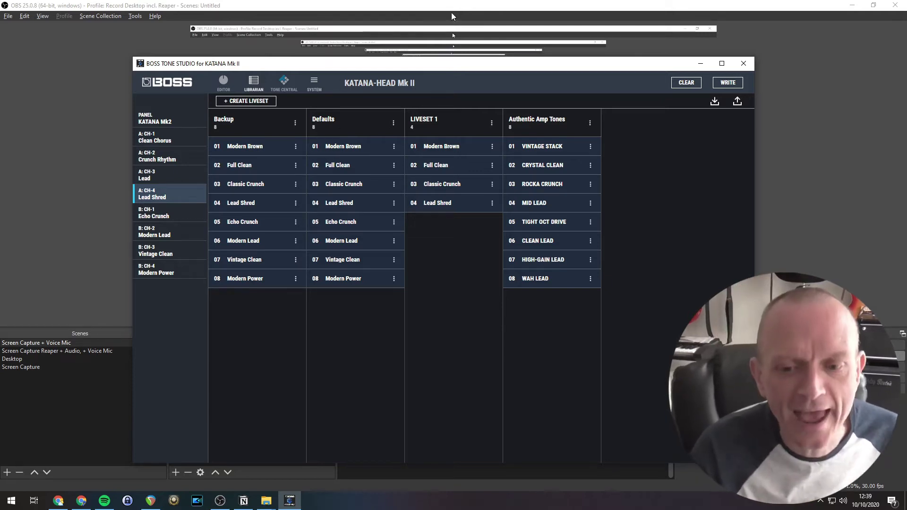
left_click(150, 120)
left_click(151, 136)
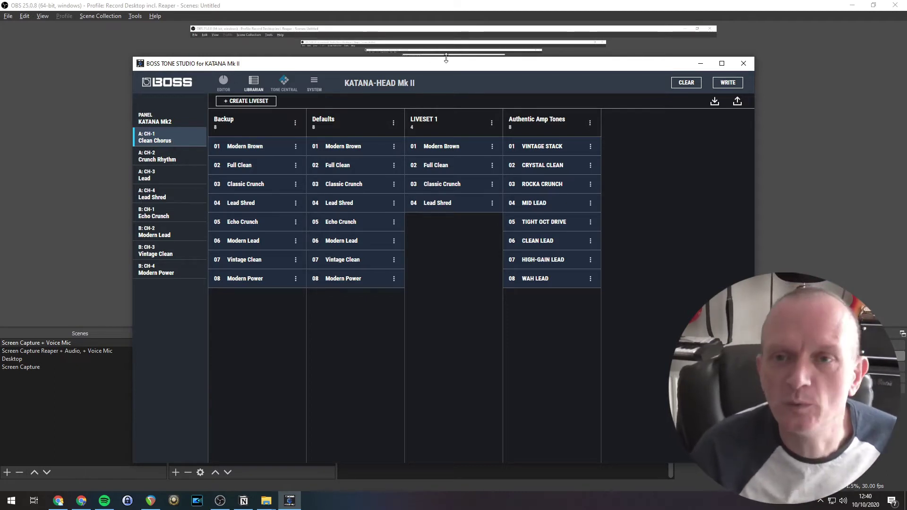
- Import the Katana Mk II's eight patches into a new liveset named 'Current Settings'
left_click(714, 102)
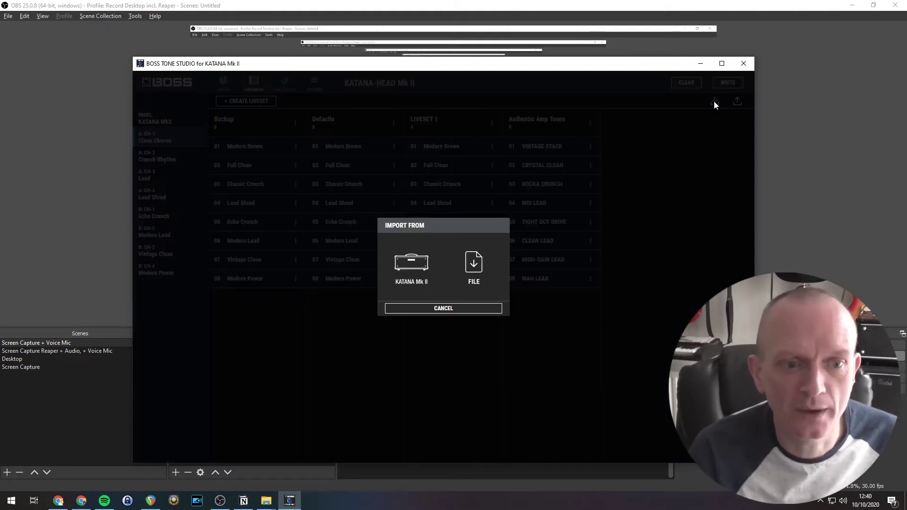
left_click(414, 271)
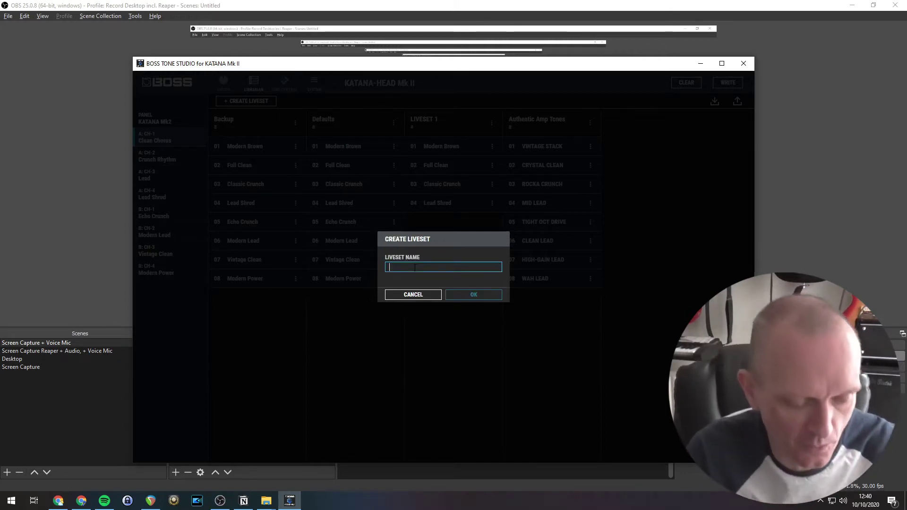
type("Current")
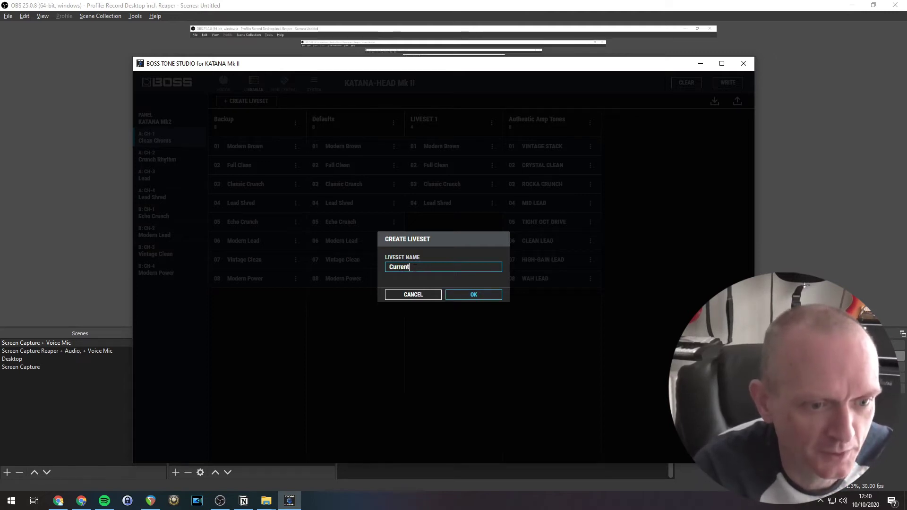
type(" Settings")
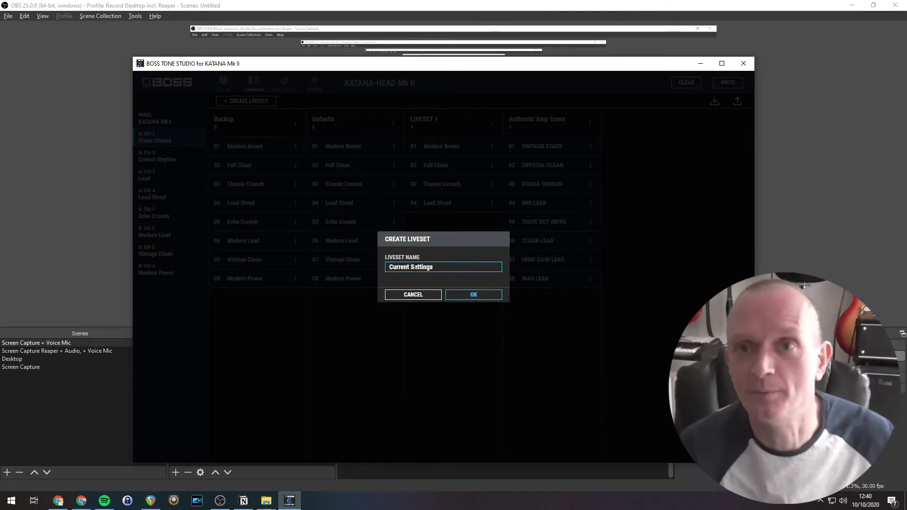
left_click(469, 298)
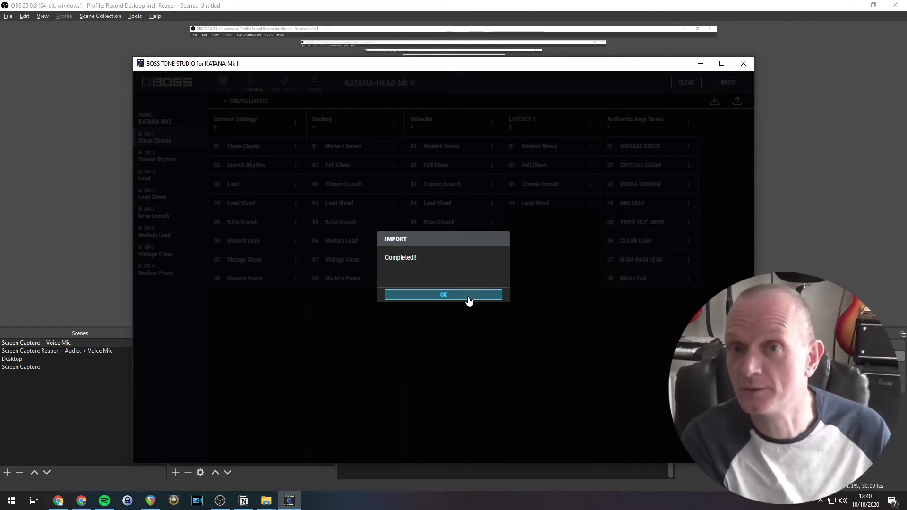
- Export the Current Settings liveset back to the Katana Mk II amp
left_click(468, 296)
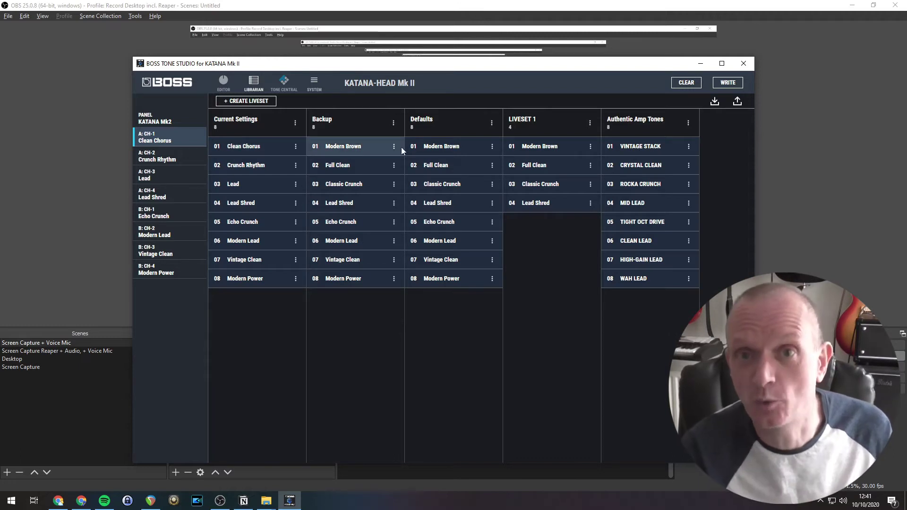
left_click(737, 103)
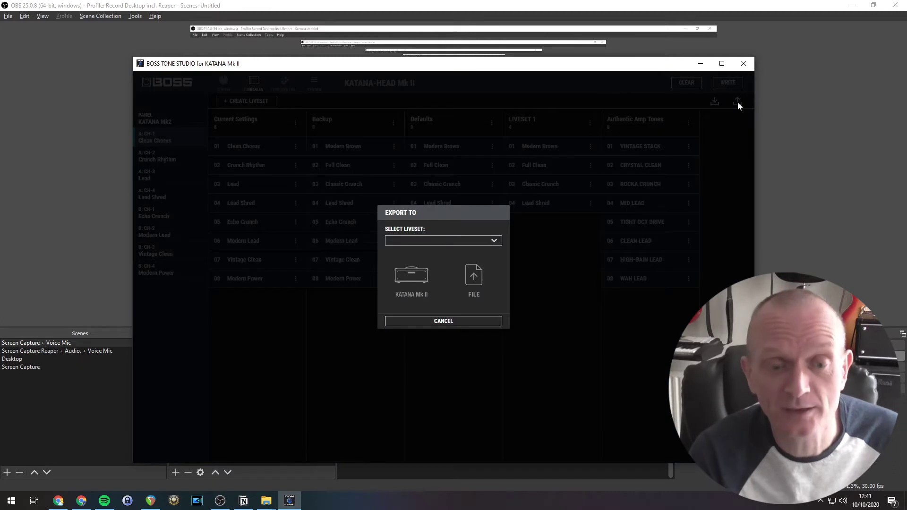
left_click(423, 243)
left_click(422, 254)
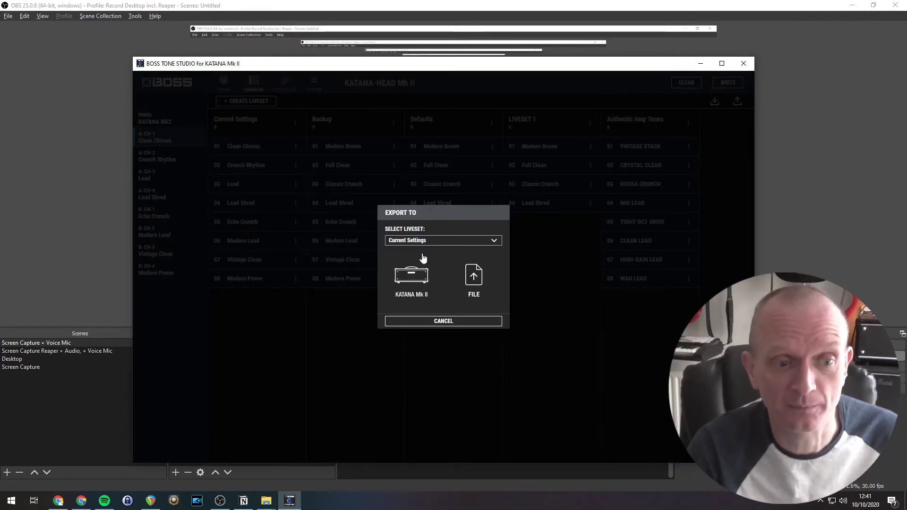
left_click(411, 281)
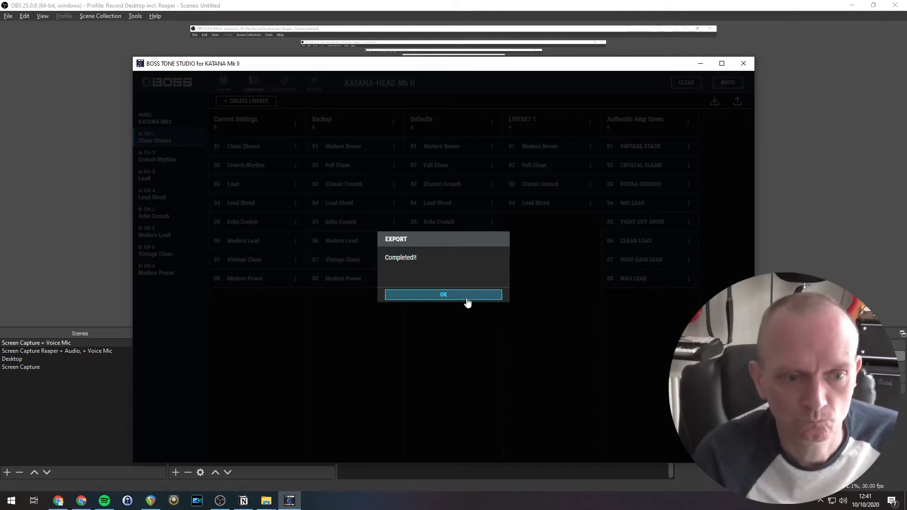
left_click(467, 294)
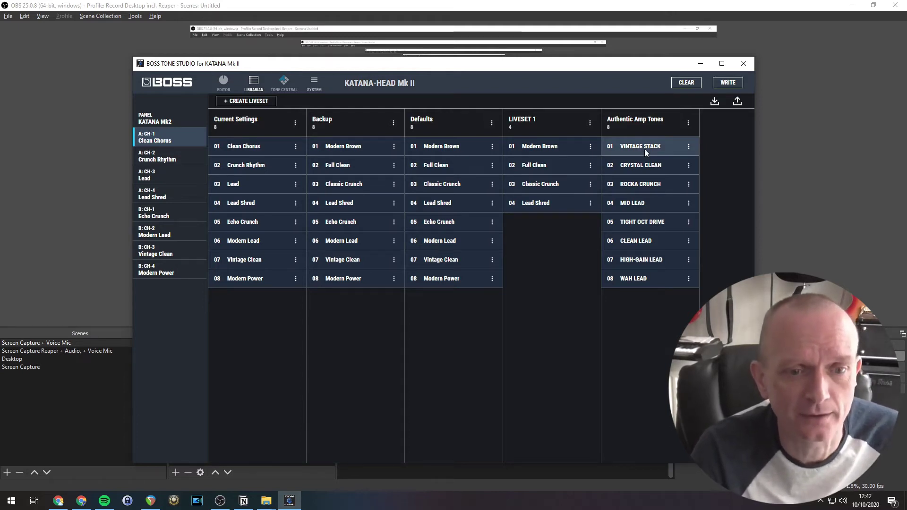
- Copy VINTAGE STACK from Authentic Amp Tones onto the amp's A: CH-1 channel
left_click_drag(644, 146, 171, 130)
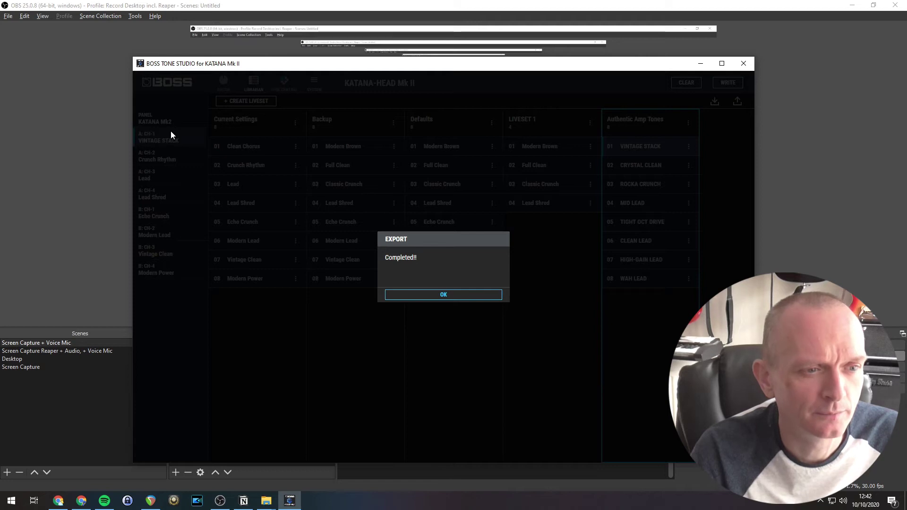
left_click(442, 294)
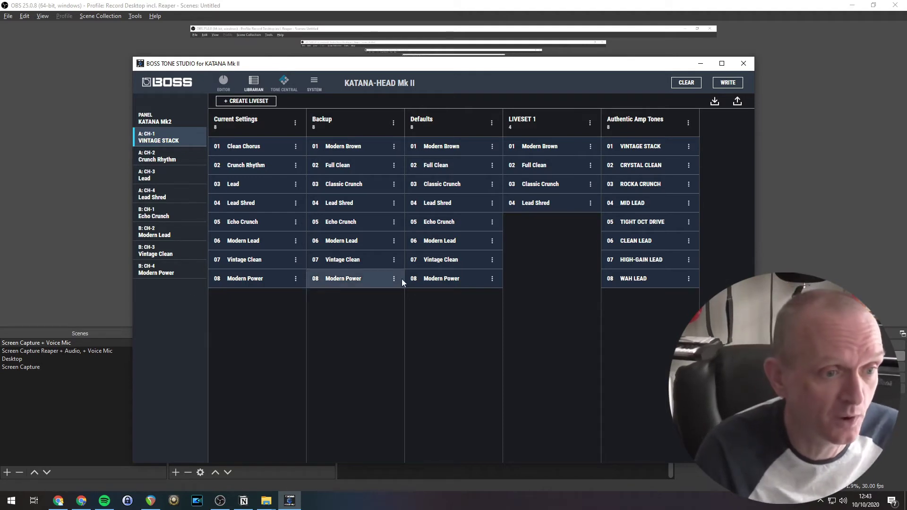
- Append the amp's B: CH-3 Vintage Clean and Defaults' Modern Power to LIVESET 1
left_click(168, 254)
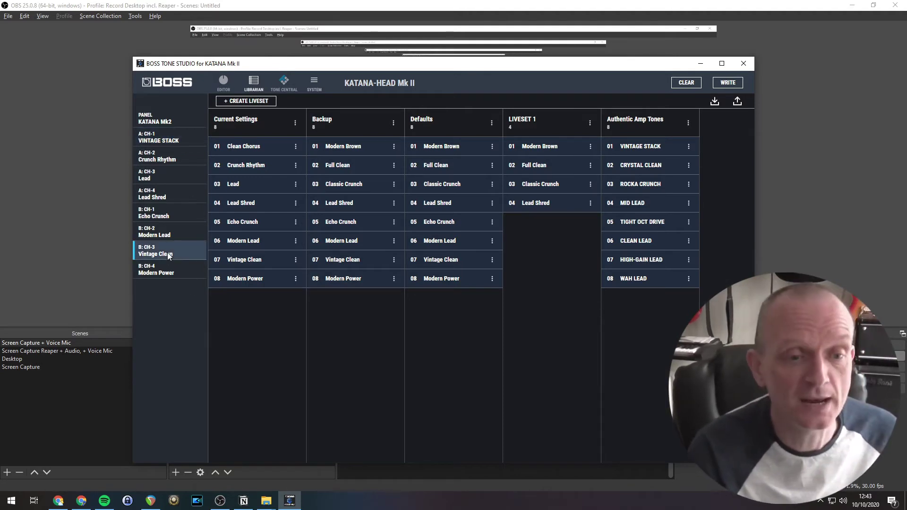
left_click_drag(168, 255, 540, 226)
left_click(430, 295)
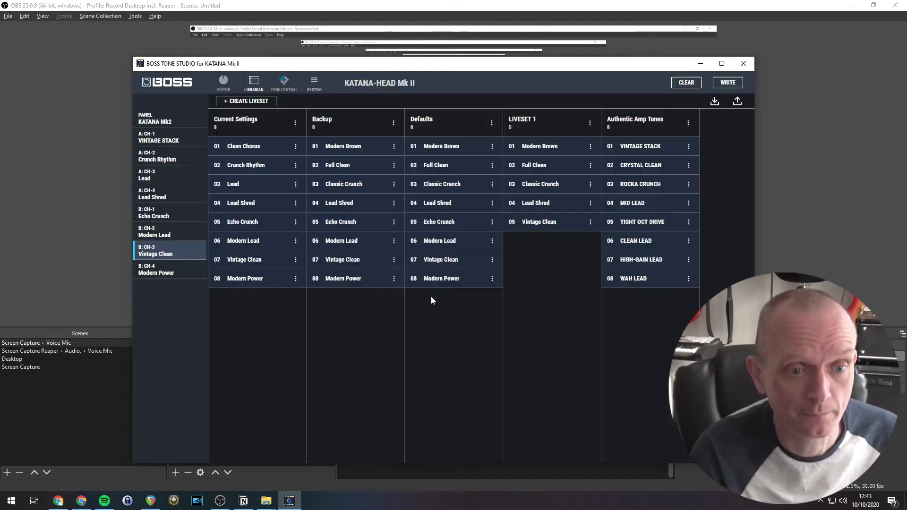
left_click(551, 226)
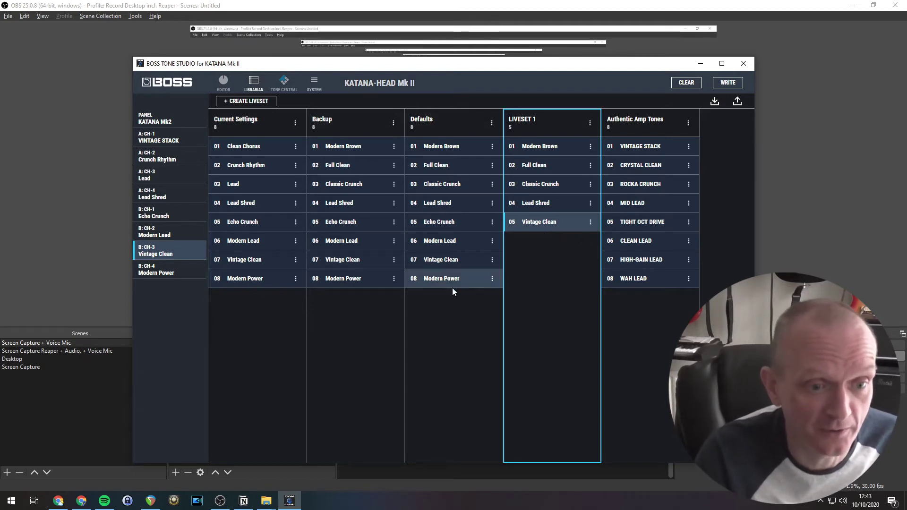
left_click_drag(441, 281, 542, 255)
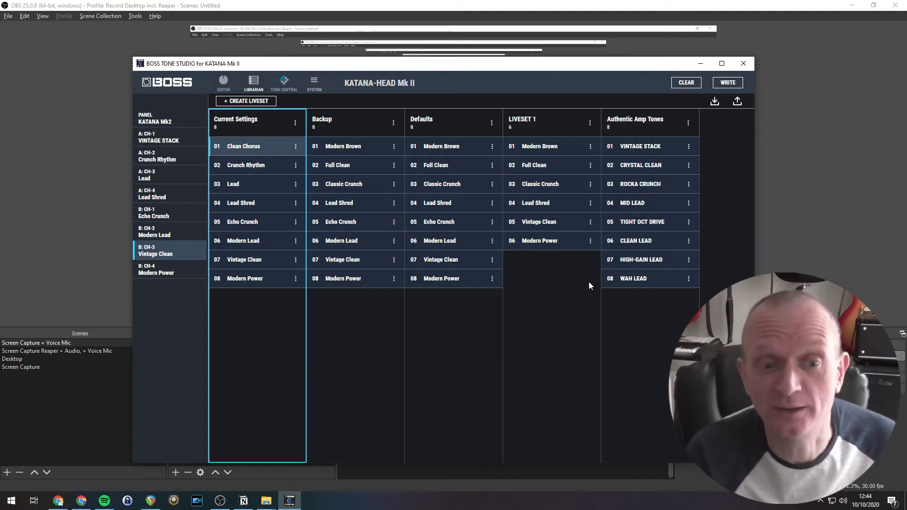
- Copy VINTAGE STACK through MID LEAD into LIVESET 1 as 07–10, and move WAH LEAD to Defaults
left_click(644, 148)
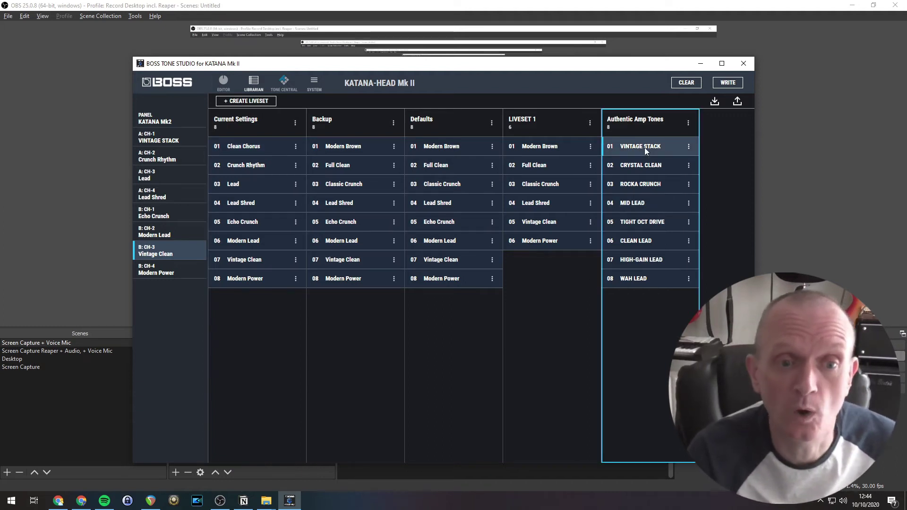
left_click(643, 206, "shift")
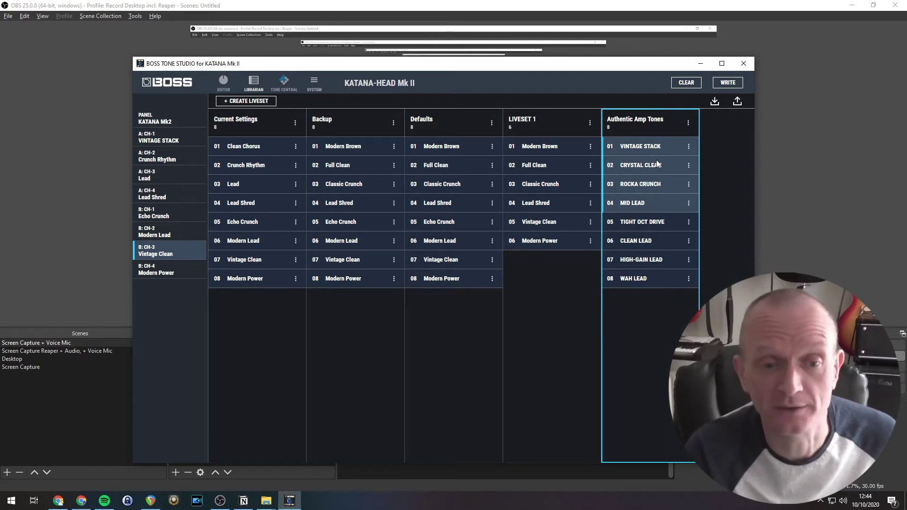
left_click_drag(654, 150, 557, 265)
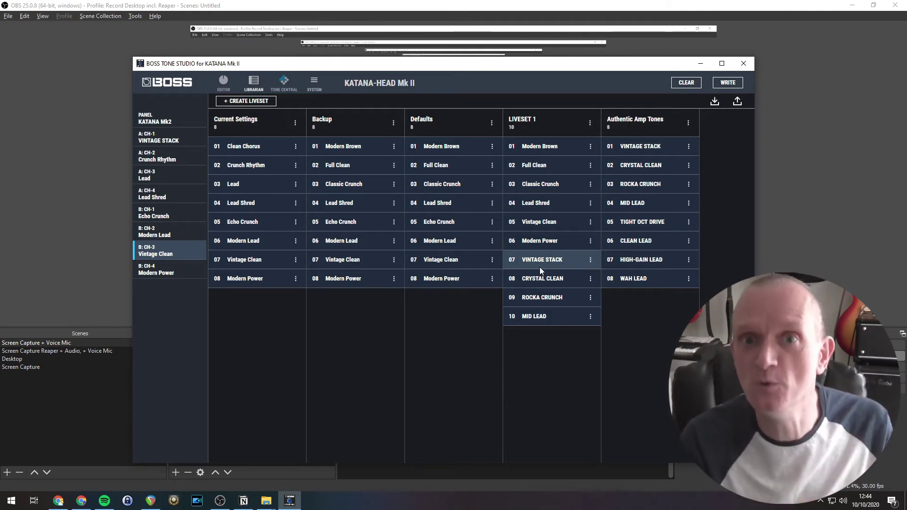
left_click(642, 280)
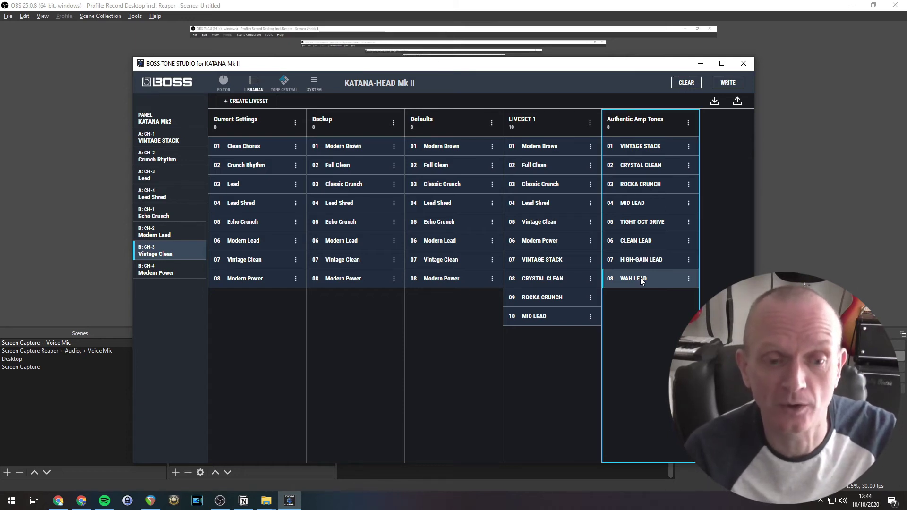
left_click_drag(641, 281, 439, 299)
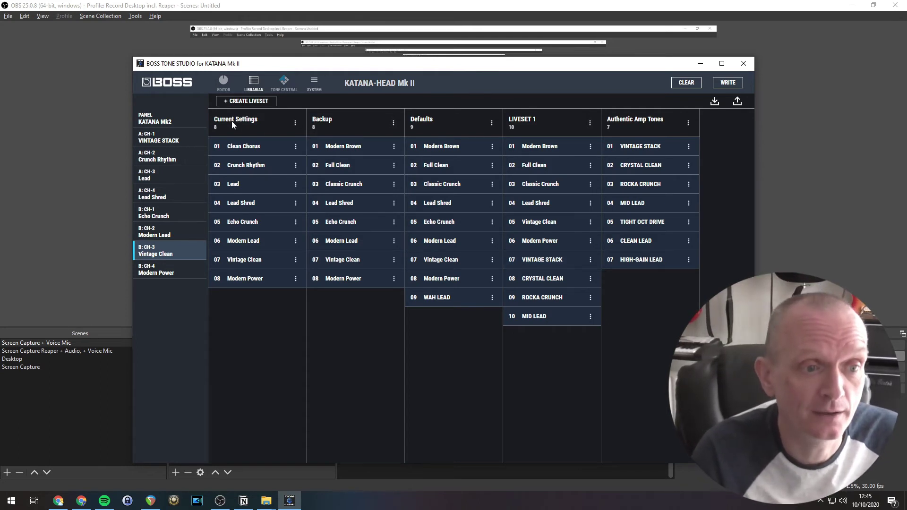
- Remove the Current Settings liveset from the librarian, confirming the deletion
left_click(296, 124)
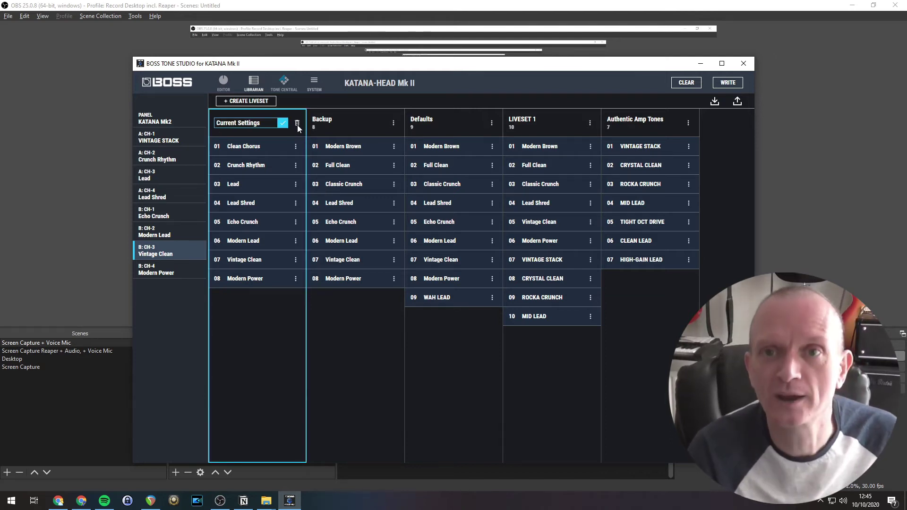
left_click(297, 124)
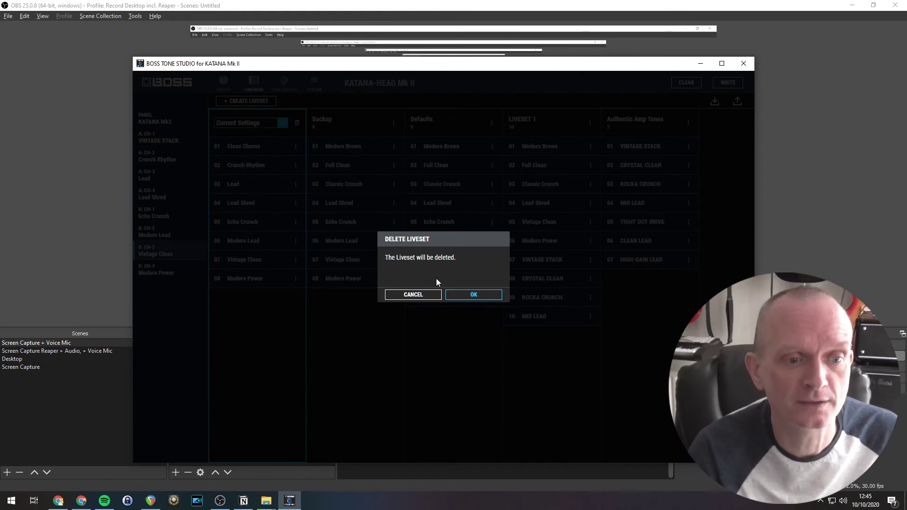
left_click(480, 296)
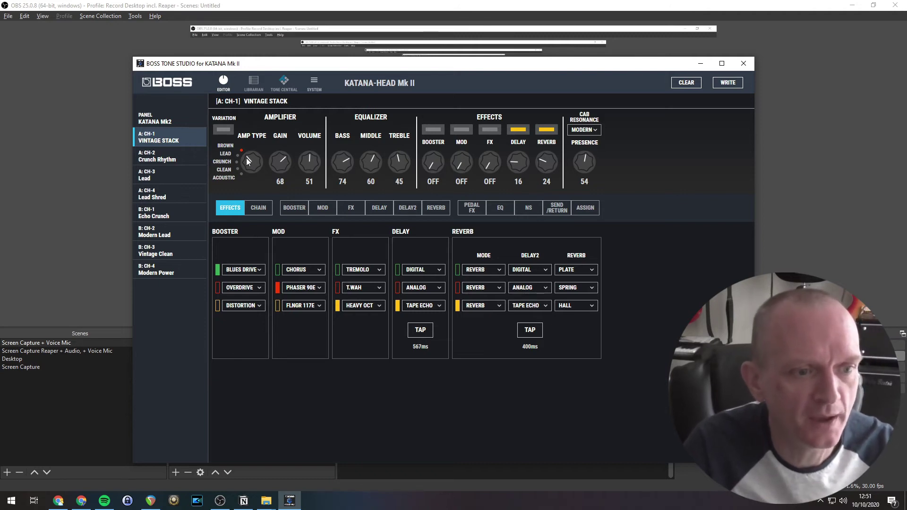
- On A: CH-1, switch the amp type from BROWN to CLEAN and turn the chorus mod on at 51
left_click_drag(247, 161, 250, 177)
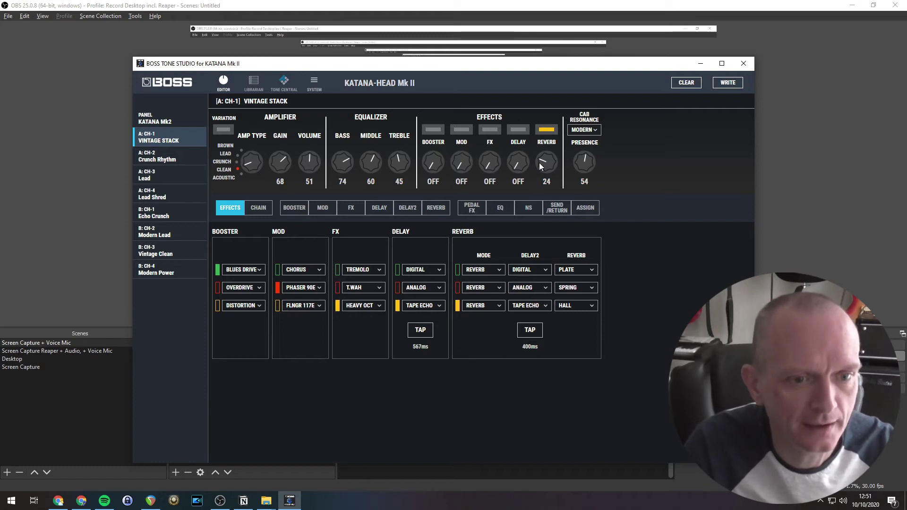
scroll(540, 165, "up", 8)
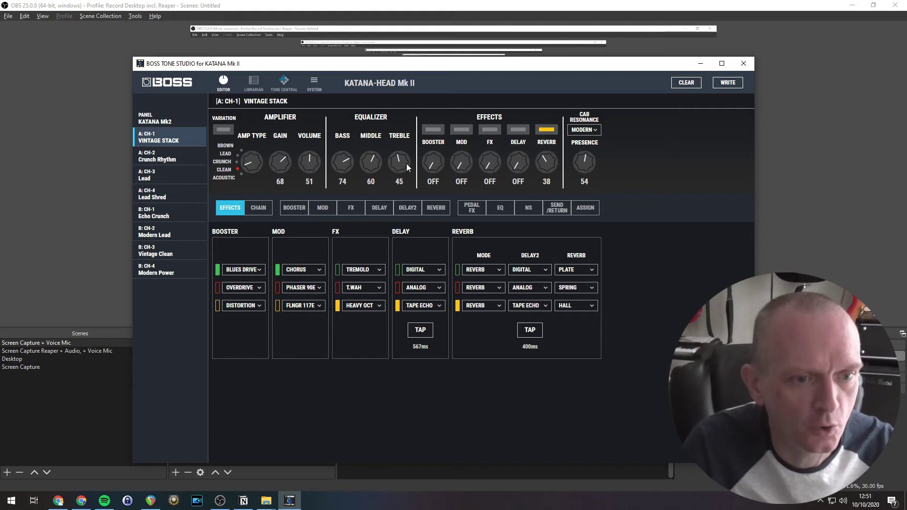
scroll(458, 166, "up", 10)
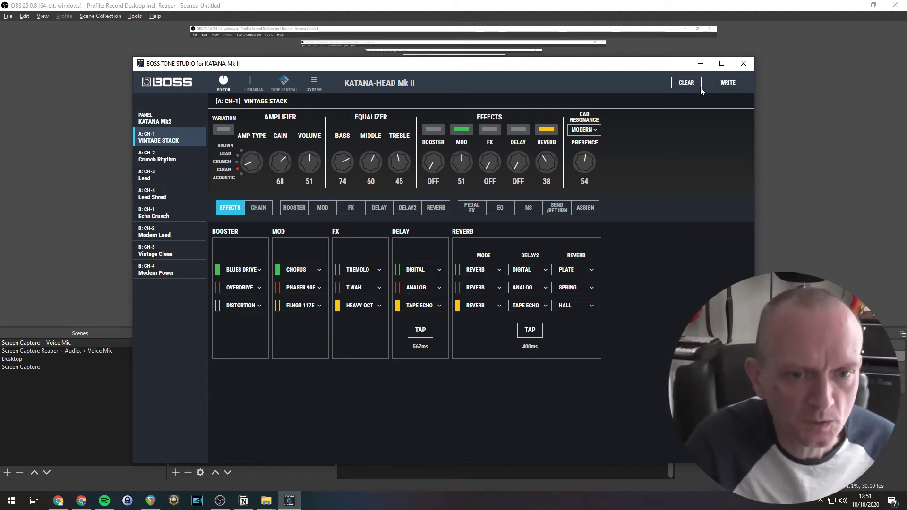
- Write channel A: CH-1 to the amp under the name CLEAN
left_click(726, 84)
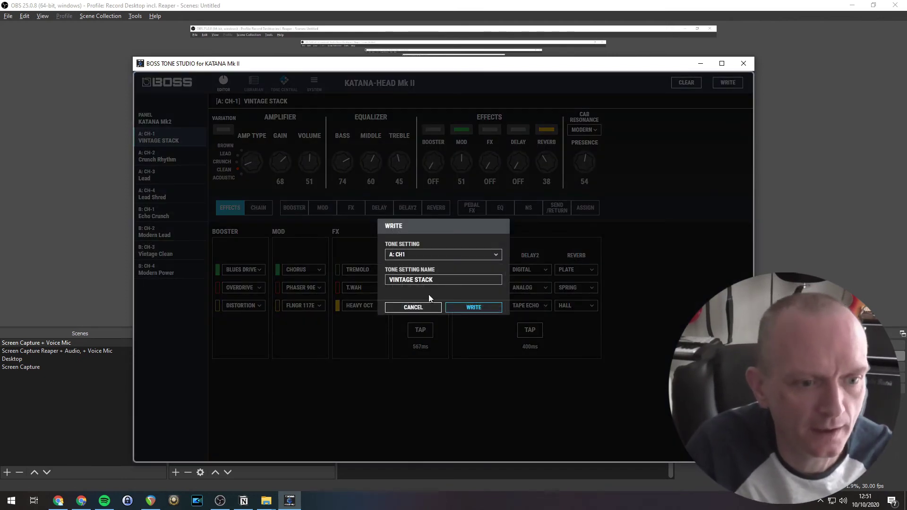
left_click_drag(448, 280, 325, 281)
type("CLEAN")
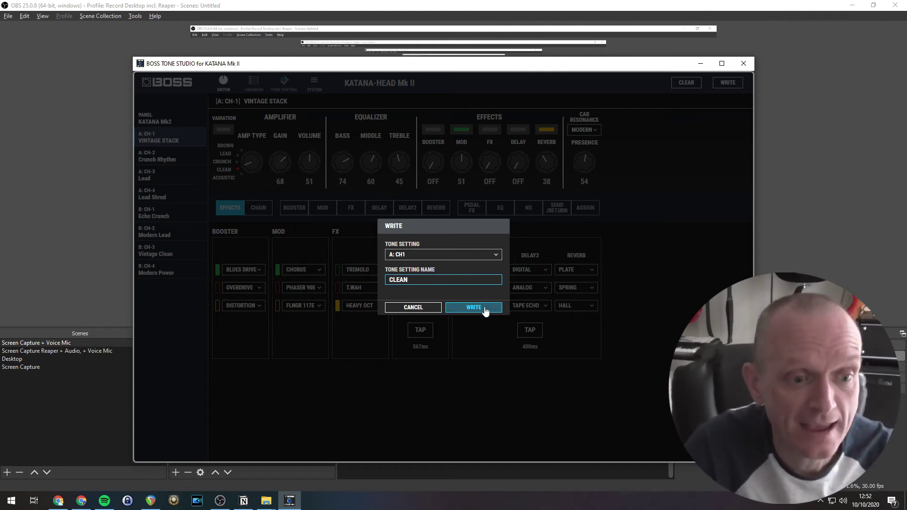
left_click(485, 308)
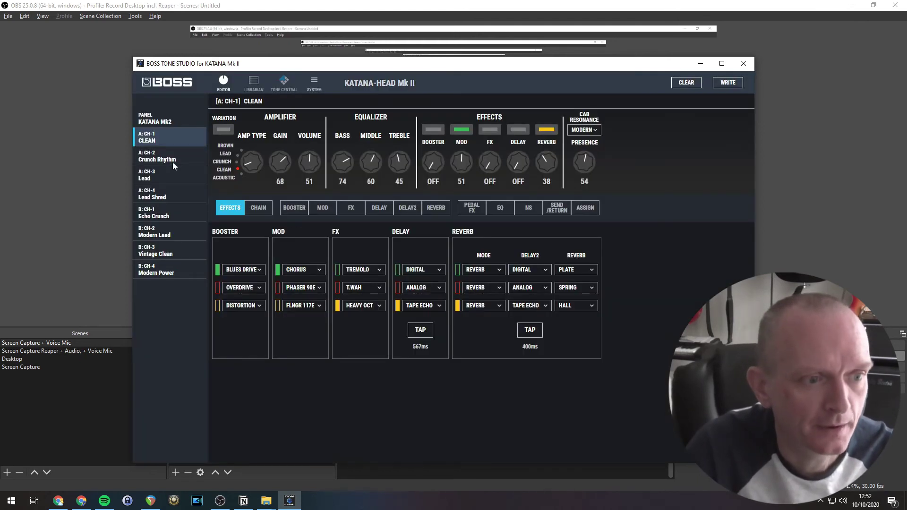
- Write channel A: CH-2 to the amp, renaming Crunch Rhythm to Crunch
left_click(172, 161)
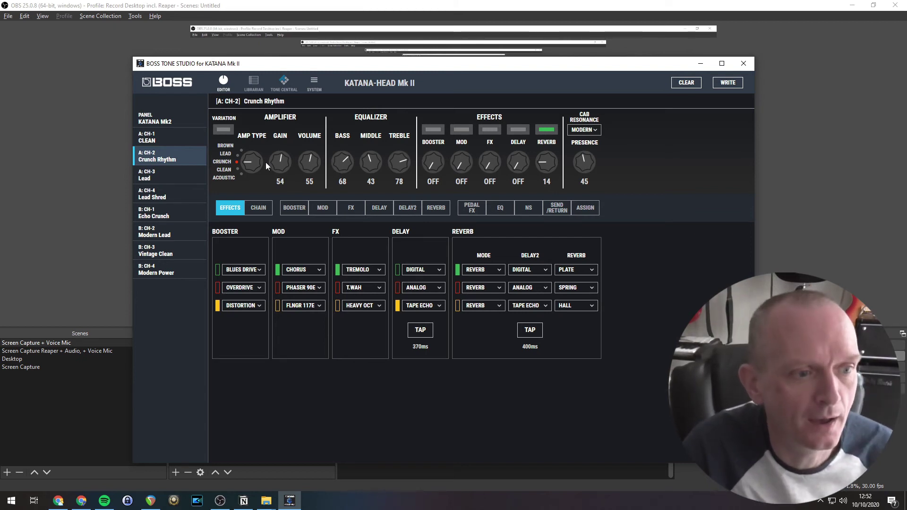
left_click(738, 82)
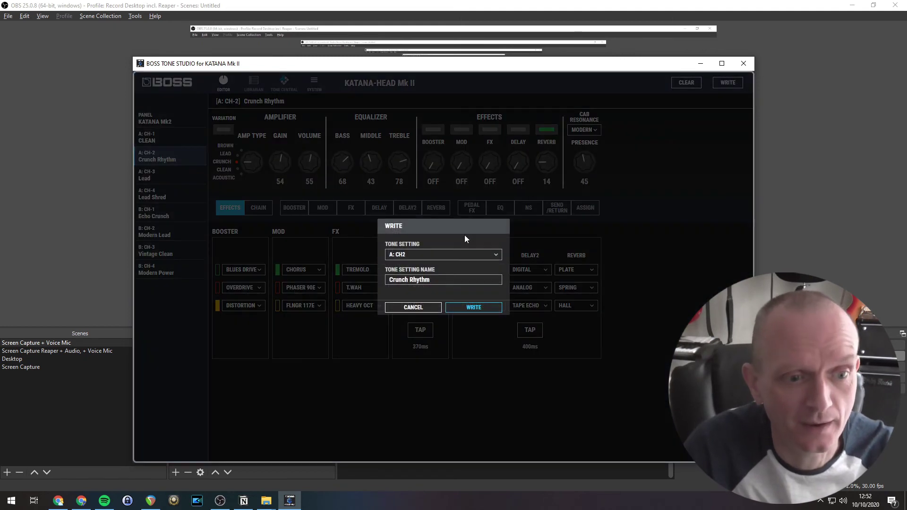
left_click_drag(439, 278, 365, 278)
type("C")
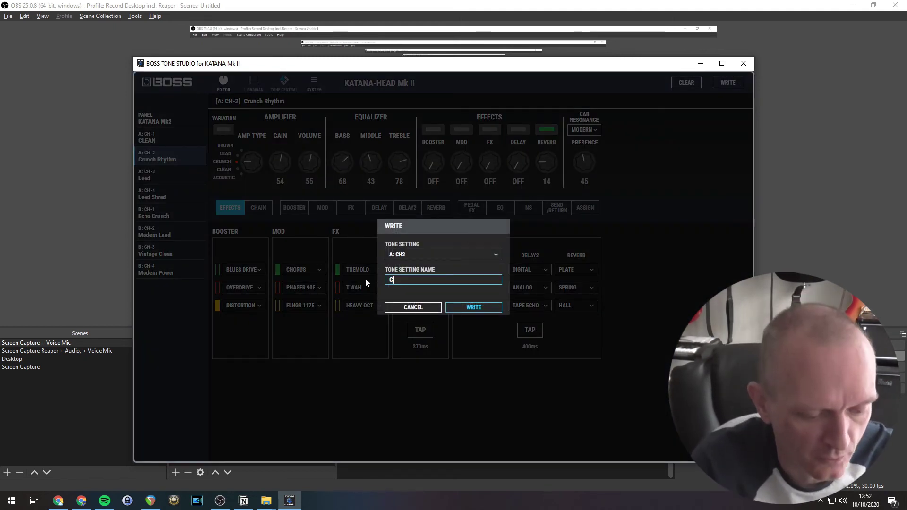
type("runch")
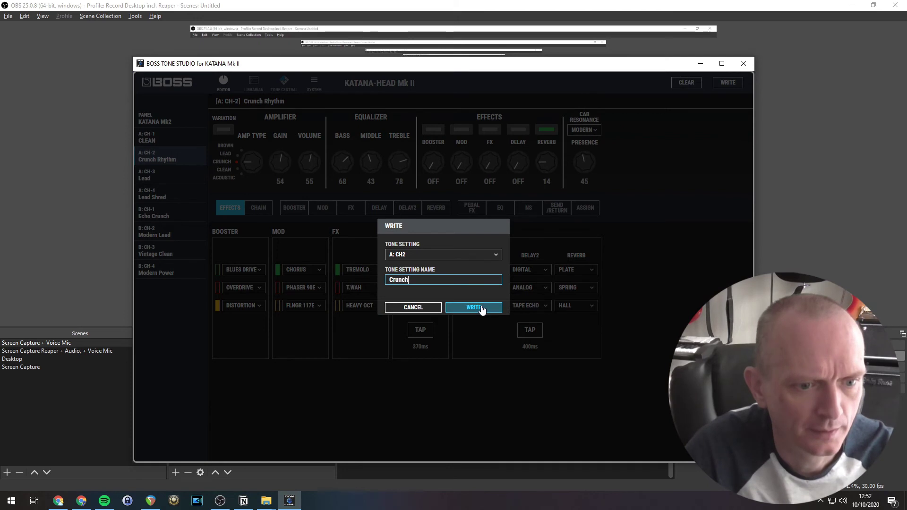
left_click(480, 307)
- On A: CH-3, set delay to 26 and reverb to 13, then write the patch as Lead
left_click(149, 178)
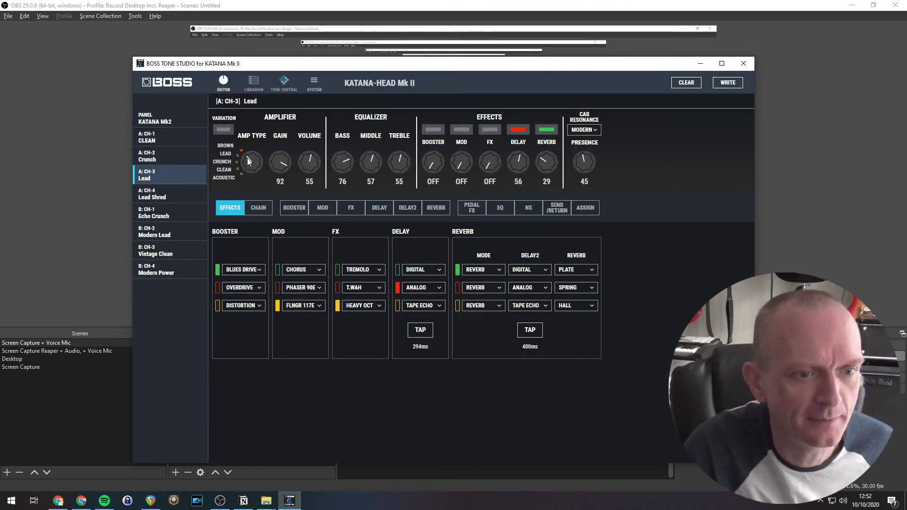
scroll(248, 161, "down", 1)
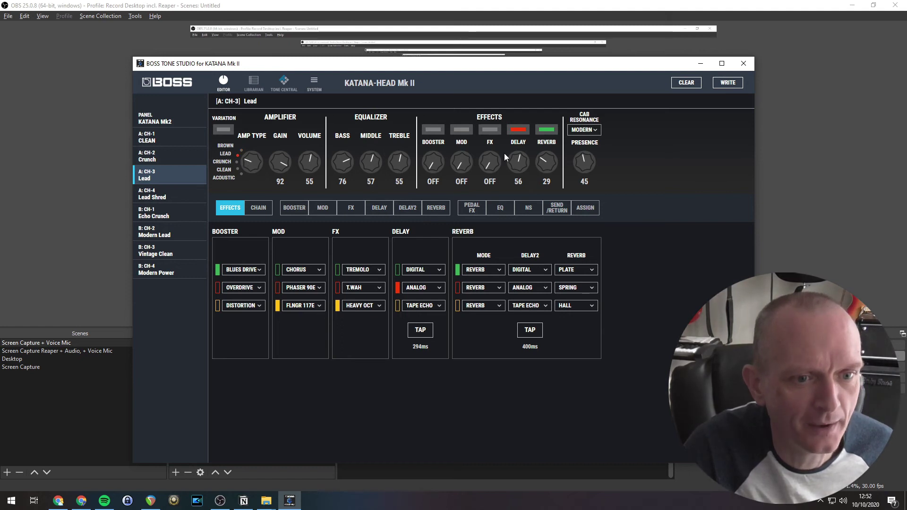
left_click_drag(517, 157, 513, 187)
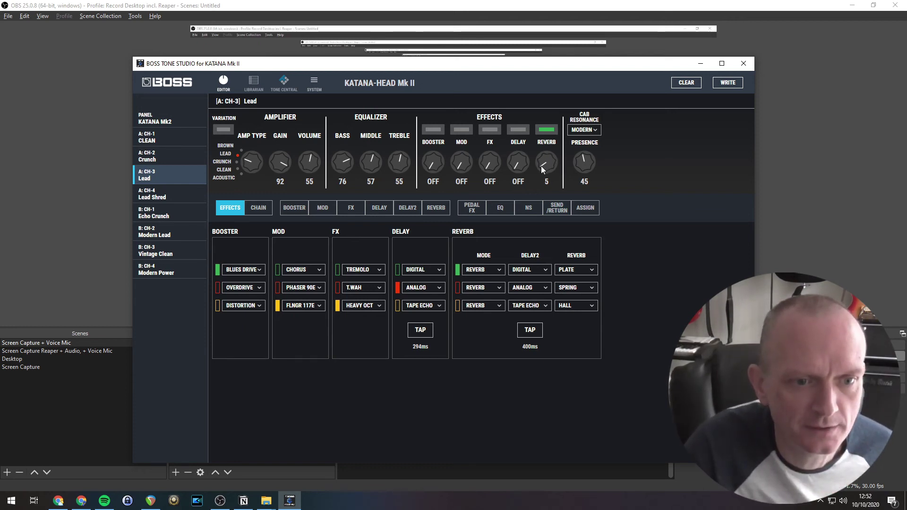
left_click_drag(542, 170, 516, 164)
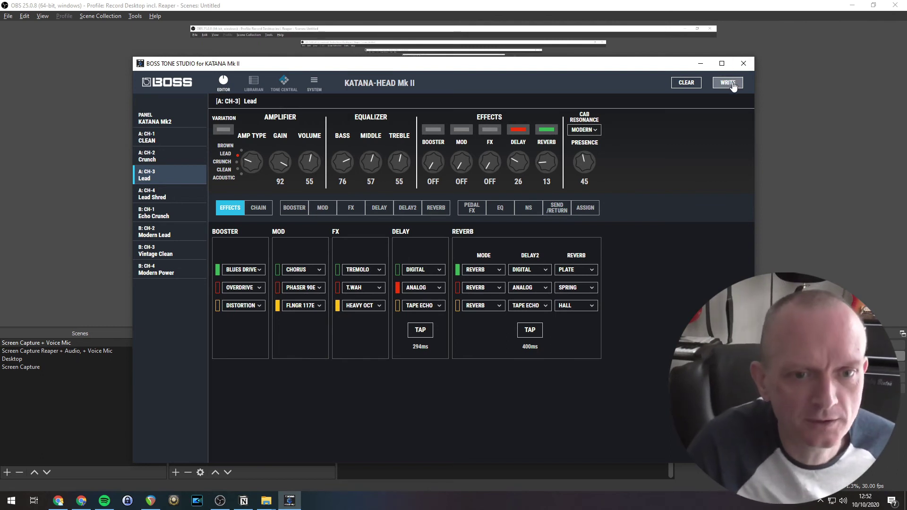
left_click(718, 84)
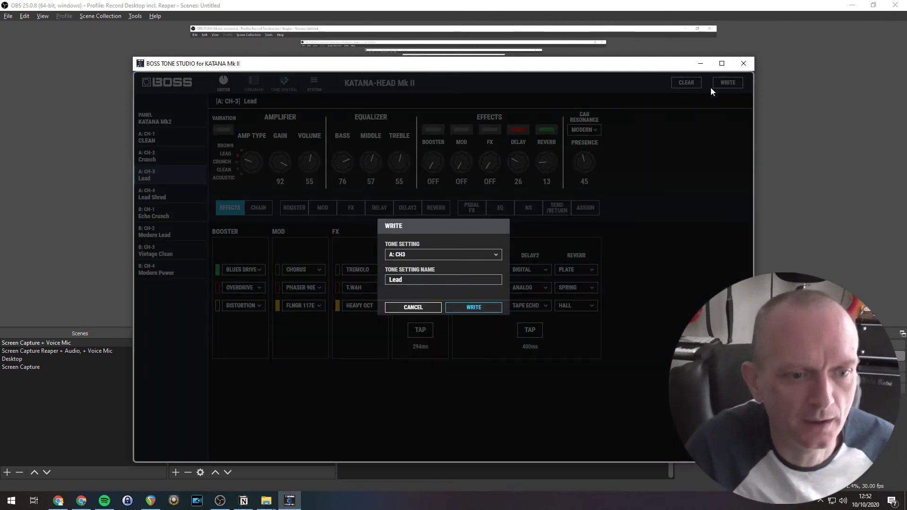
left_click(475, 308)
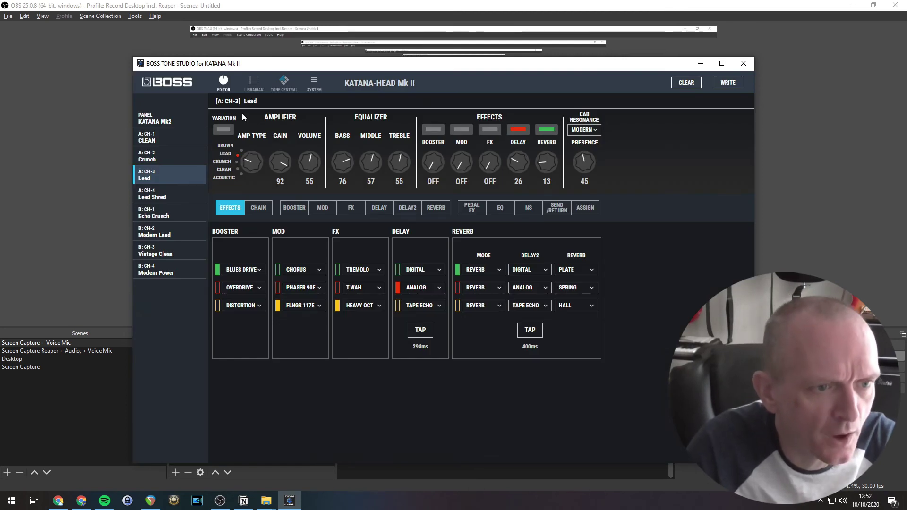
- In the Librarian, create a new empty liveset named 'Demo#'
left_click(251, 88)
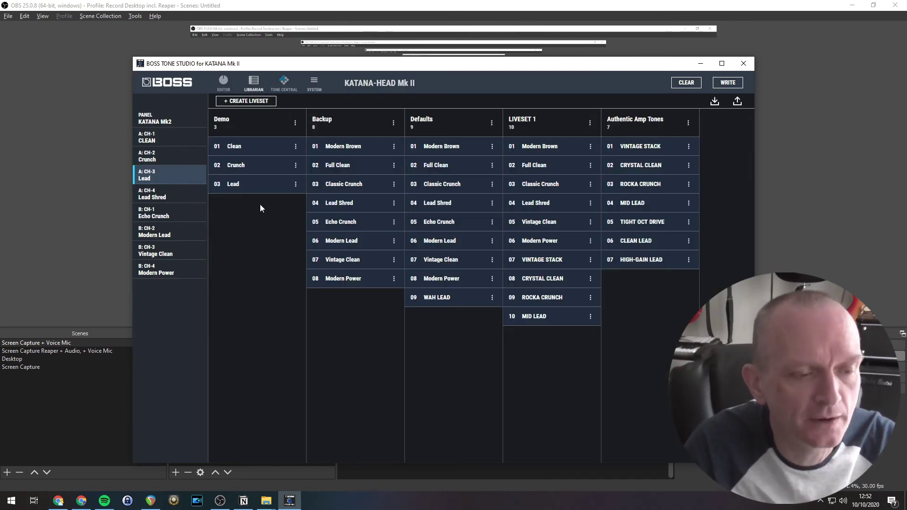
left_click(253, 100)
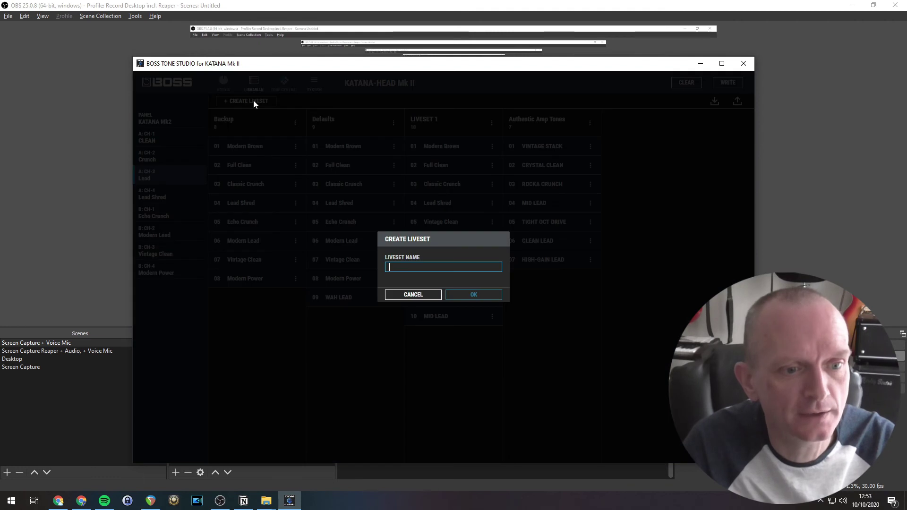
type("Demo#")
key("Return")
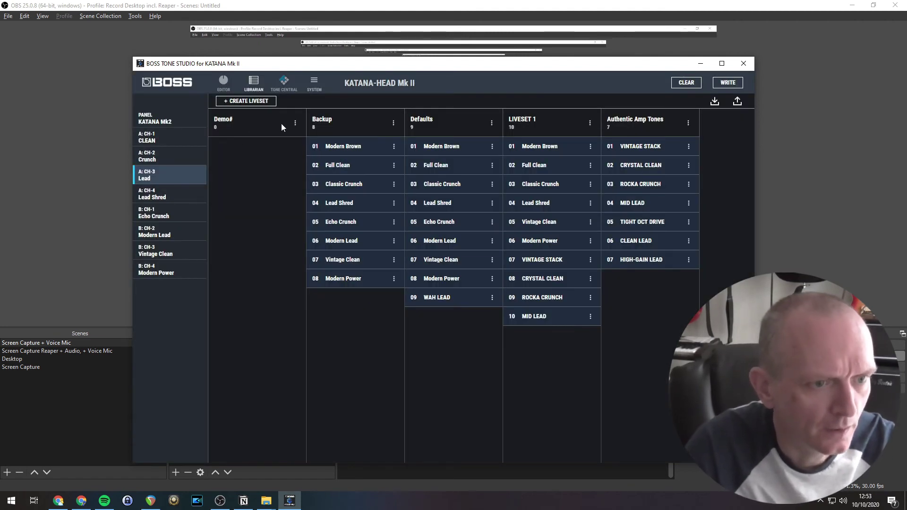
- Copy the amp's CH-1 to CH-3 patches (CLEAN, Crunch, Lead) into the Demo# liveset
left_click(169, 138)
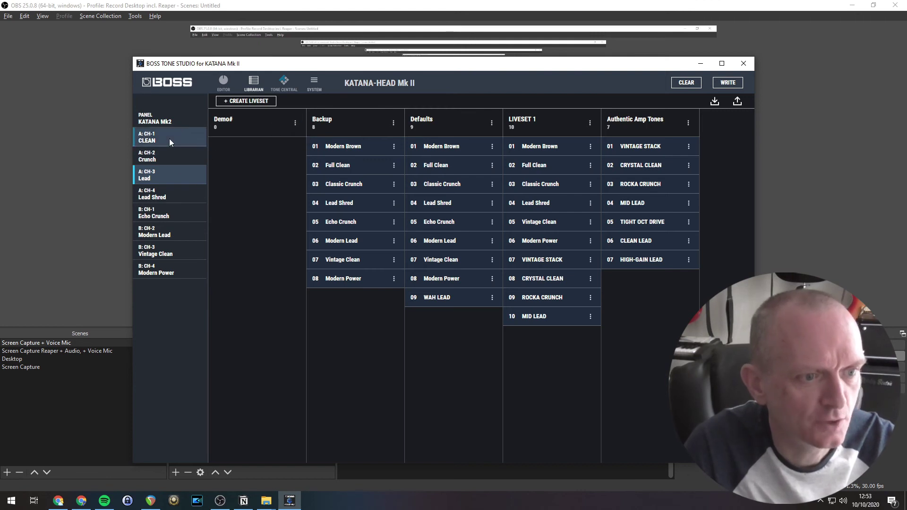
left_click(168, 169, "shift")
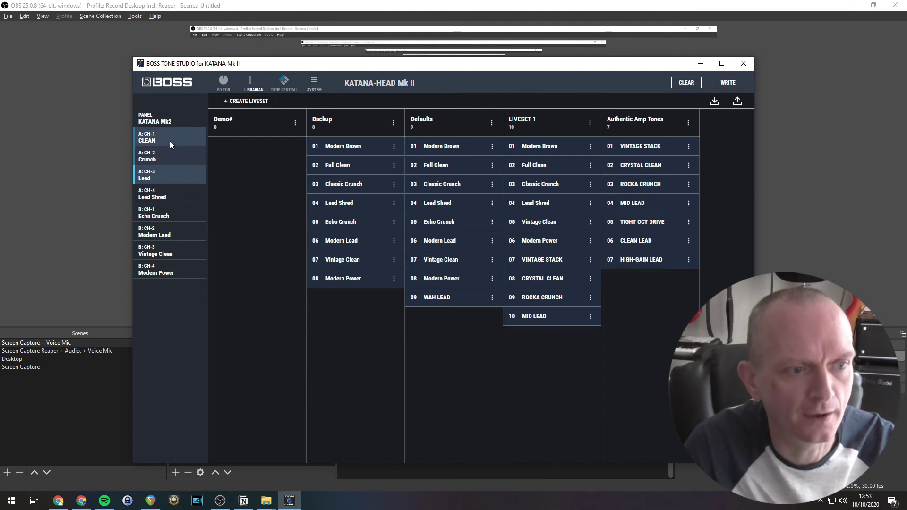
left_click_drag(169, 141, 256, 169)
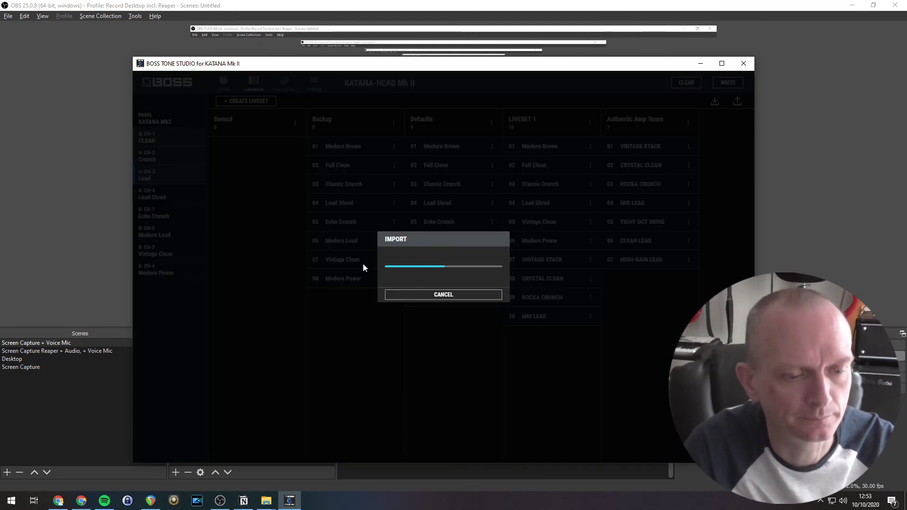
left_click(426, 296)
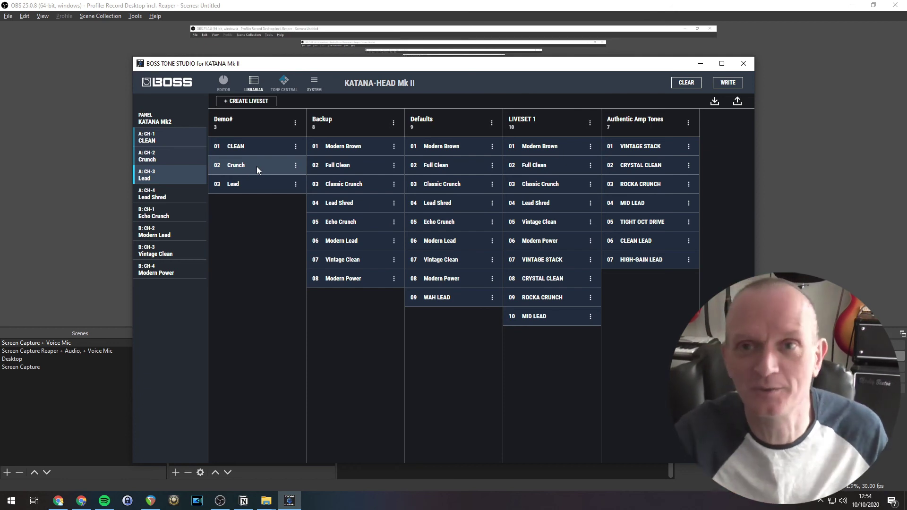
- Export the Demo# liveset to a file, saving it as Demo#.tsl in the Temp folder
left_click(737, 102)
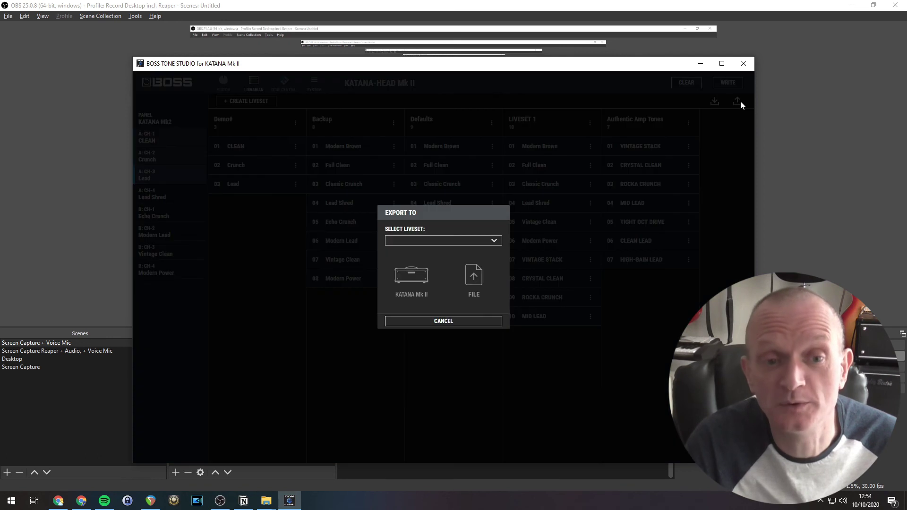
left_click(477, 242)
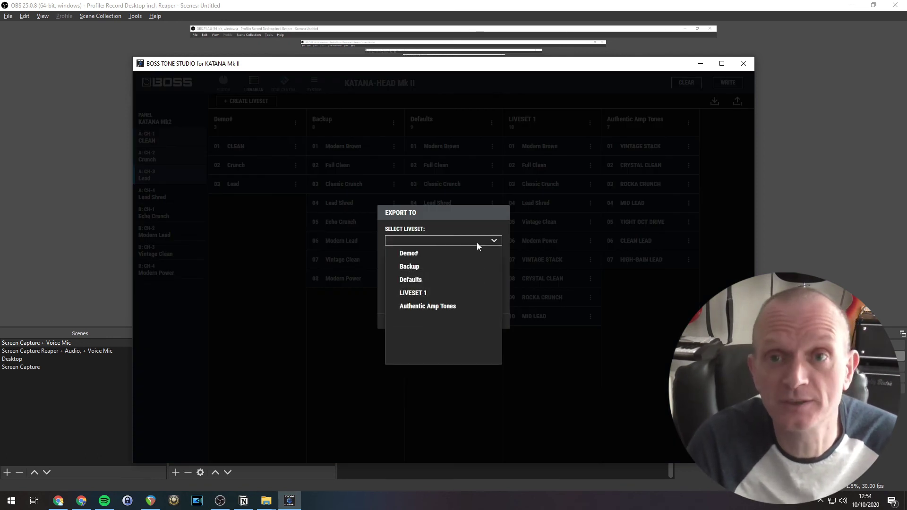
left_click(459, 255)
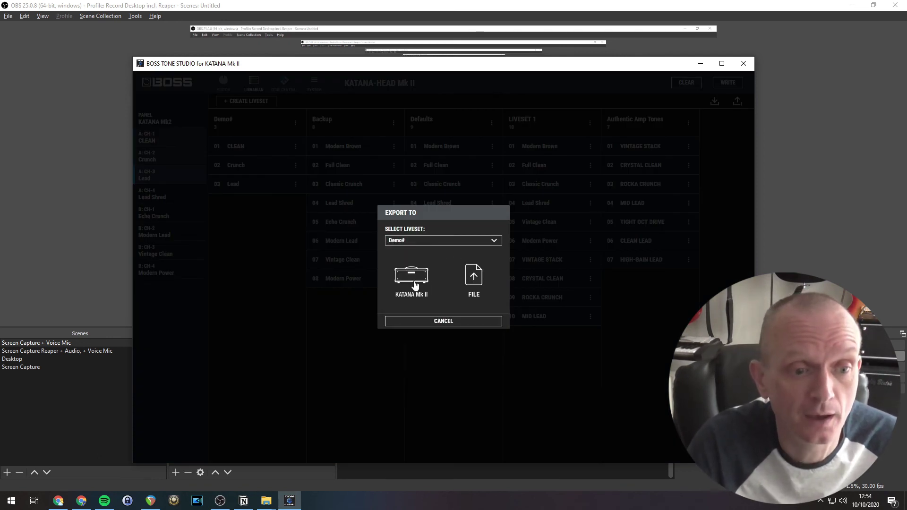
left_click(484, 278)
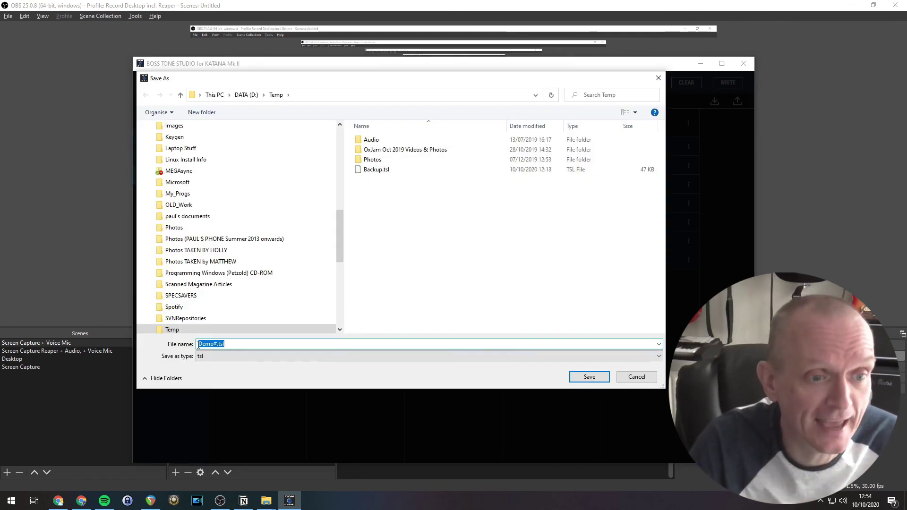
left_click(588, 377)
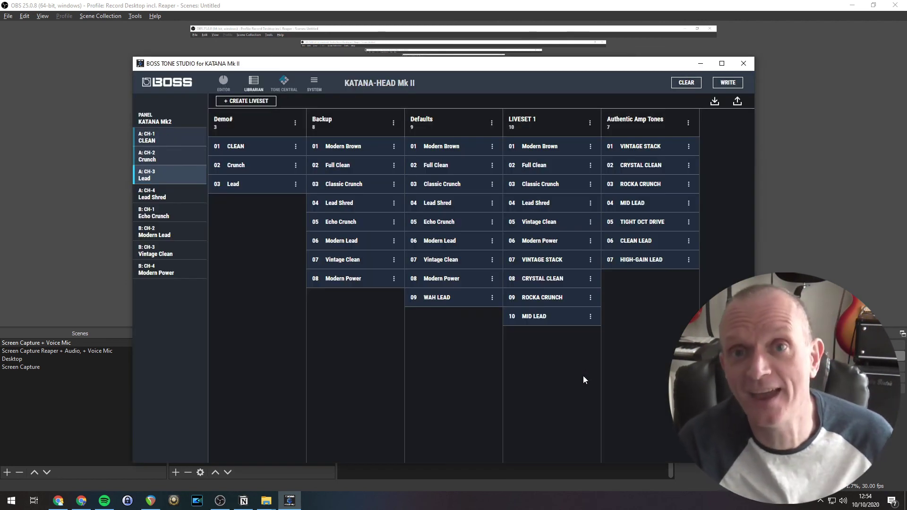